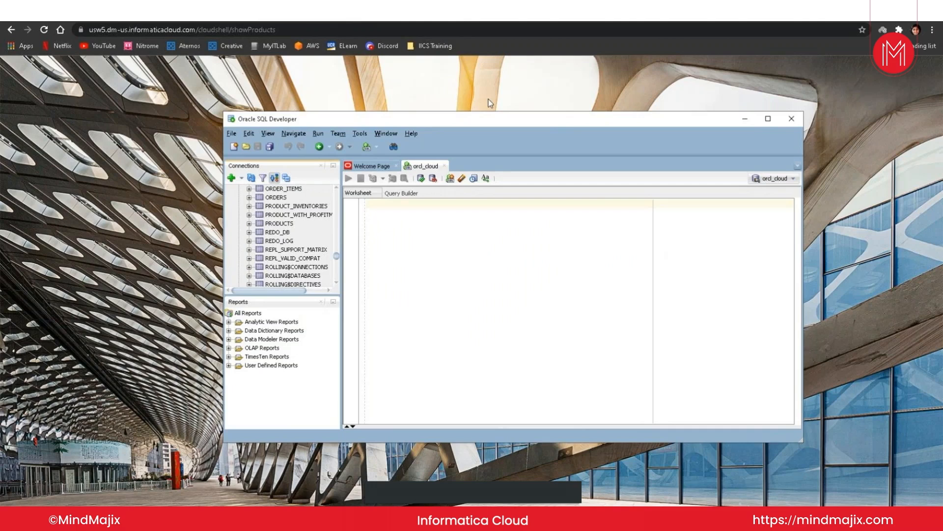
# Step: Open the Data Integration service from My Services and return to its Home page
pyautogui.click(490, 103)
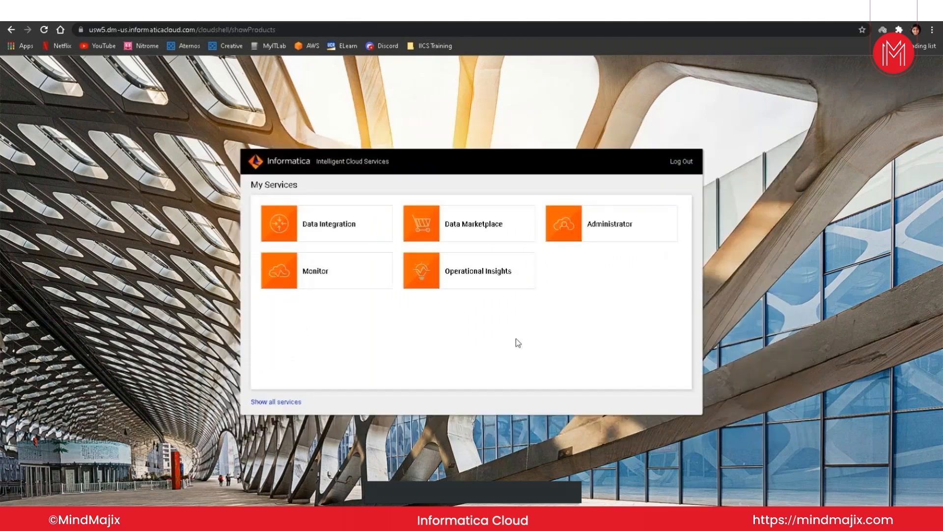
pyautogui.click(341, 232)
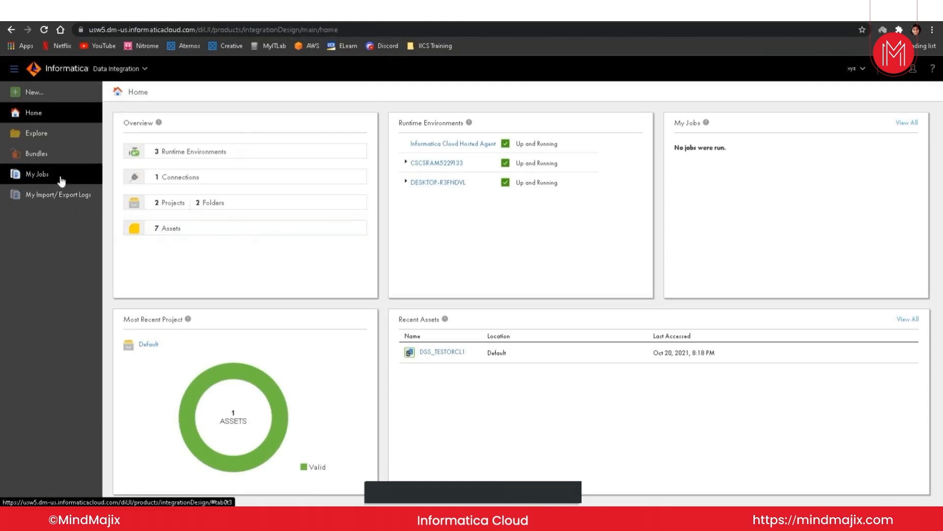
pyautogui.click(143, 69)
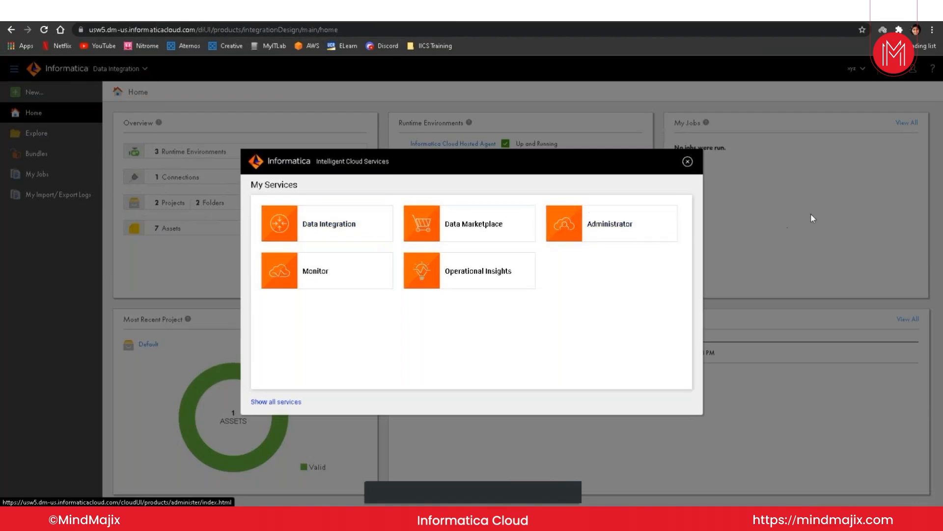
pyautogui.click(687, 161)
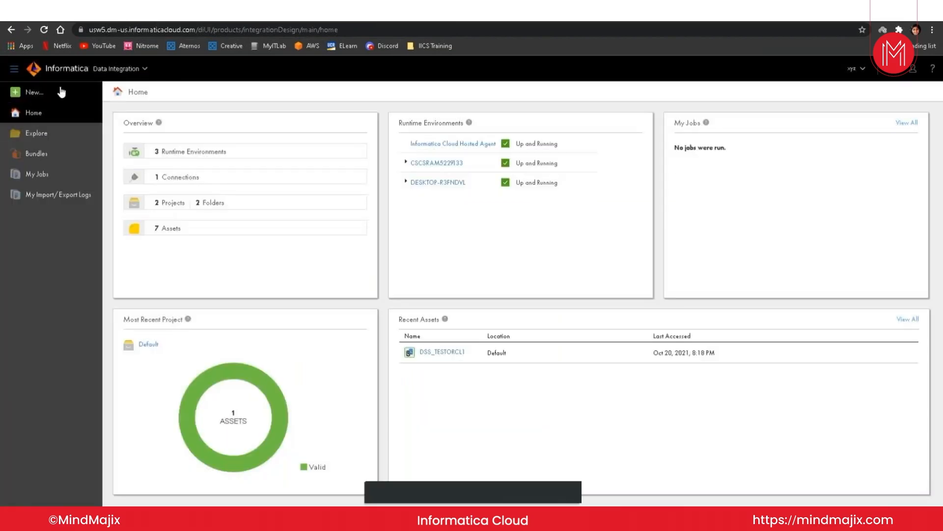
# Step: Start a new asset, abandon a Masking Task attempt, and list the Mappings asset types
pyautogui.click(43, 95)
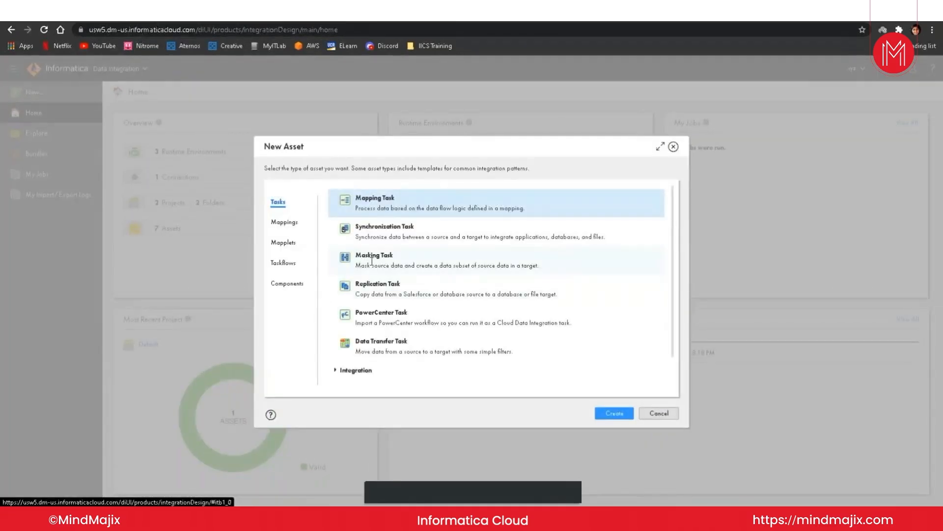
pyautogui.click(372, 261)
pyautogui.click(613, 413)
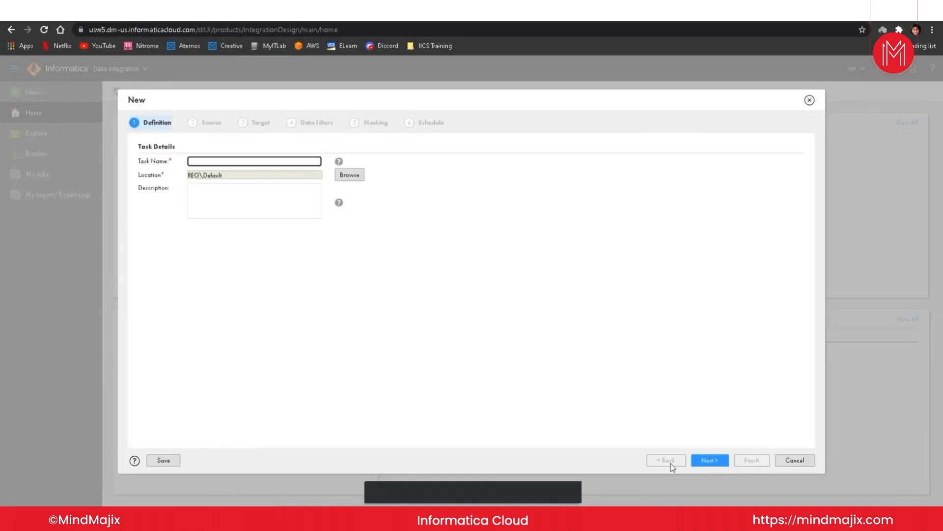
pyautogui.click(810, 100)
pyautogui.click(52, 94)
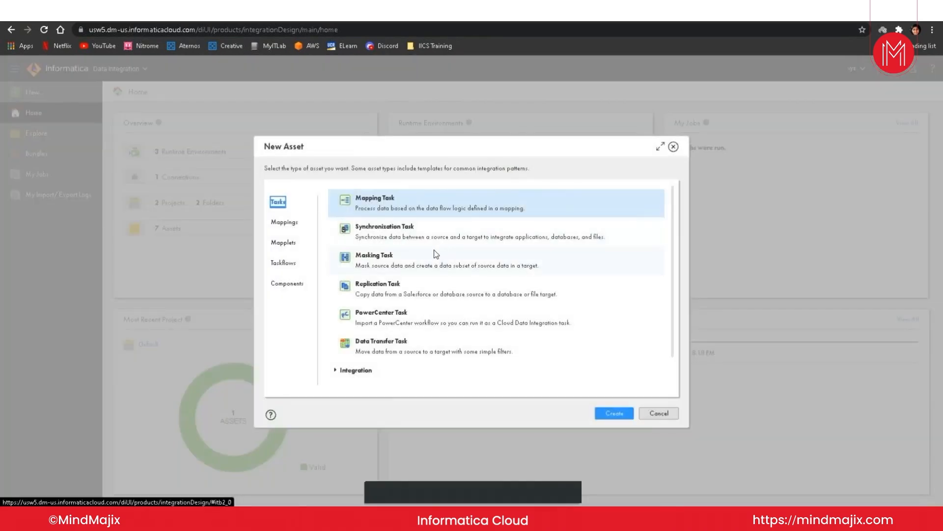
pyautogui.click(291, 224)
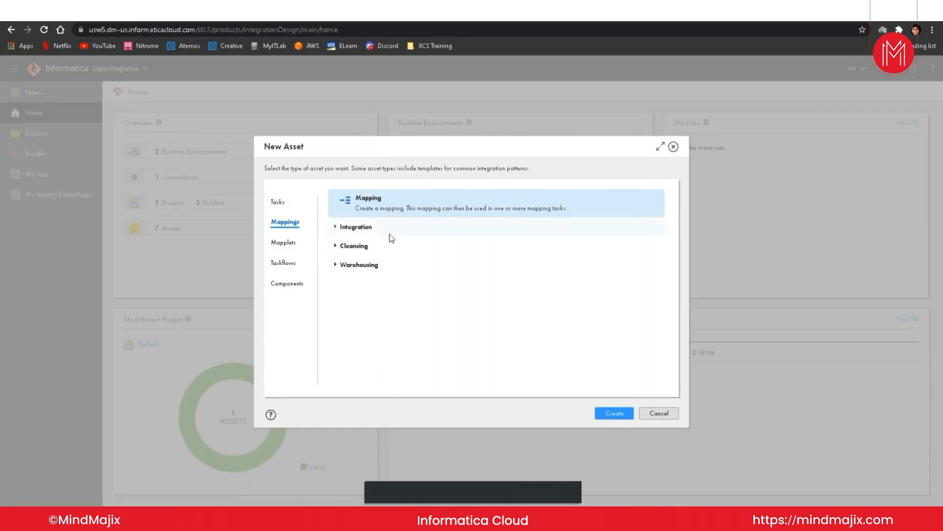
# Step: Create a Mapping asset so Mapping1 opens in the Mapping Designer with a Source and Target
pyautogui.click(614, 412)
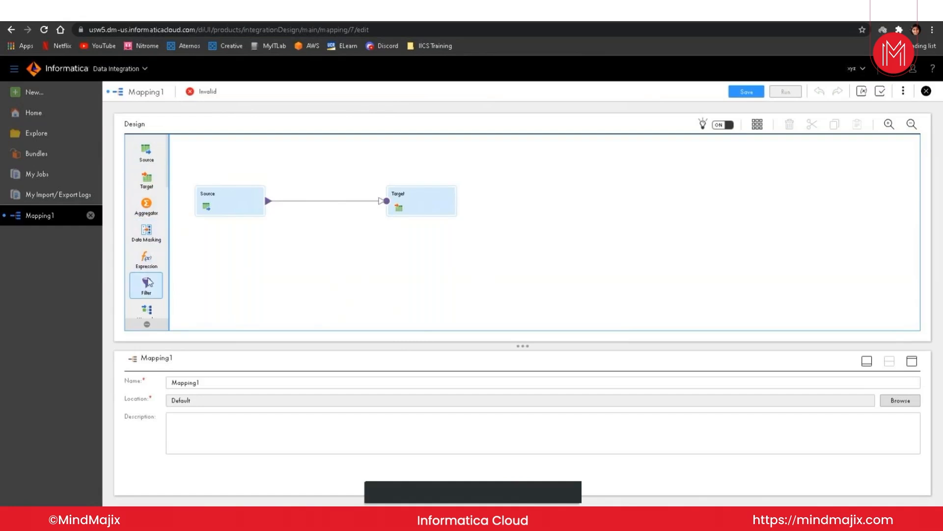
pyautogui.scroll(-2, 148, 318)
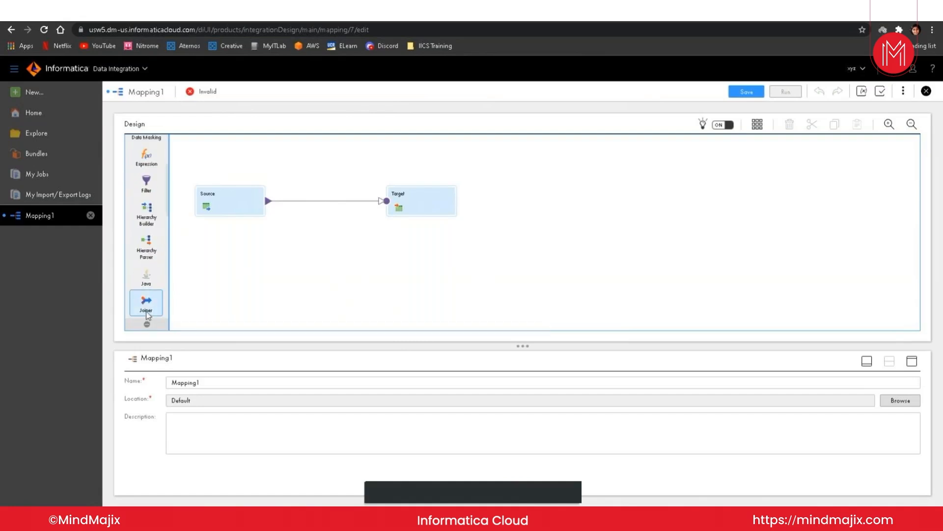
pyautogui.scroll(-2, 153, 307)
pyautogui.scroll(-1, 154, 306)
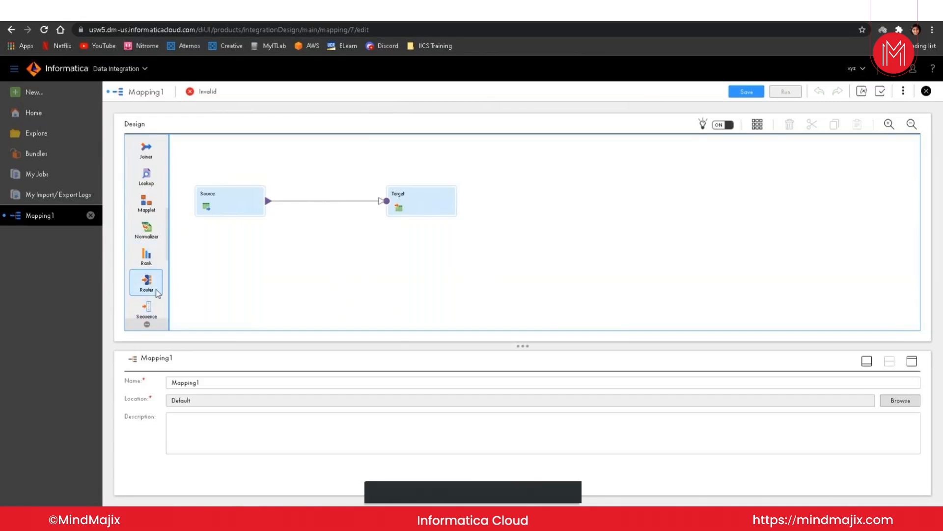
pyautogui.click(152, 317)
pyautogui.scroll(-3, 155, 311)
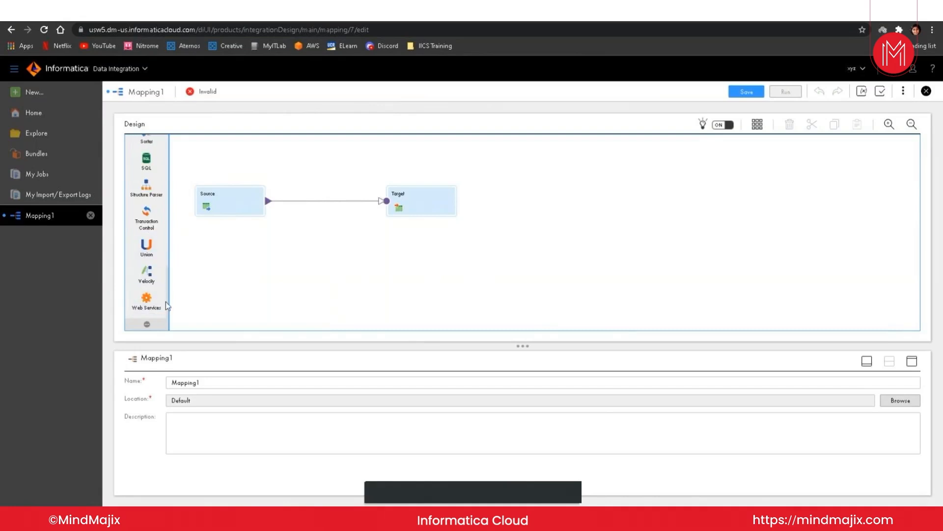
pyautogui.scroll(10, 160, 302)
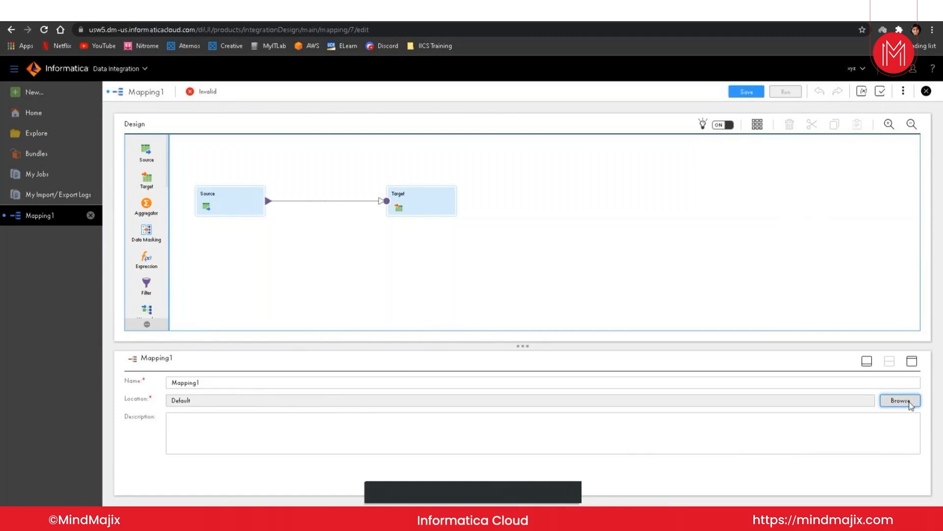
# Step: Cycle the properties panel through minimized, restored and maximized sizes, ending minimized
pyautogui.click(867, 362)
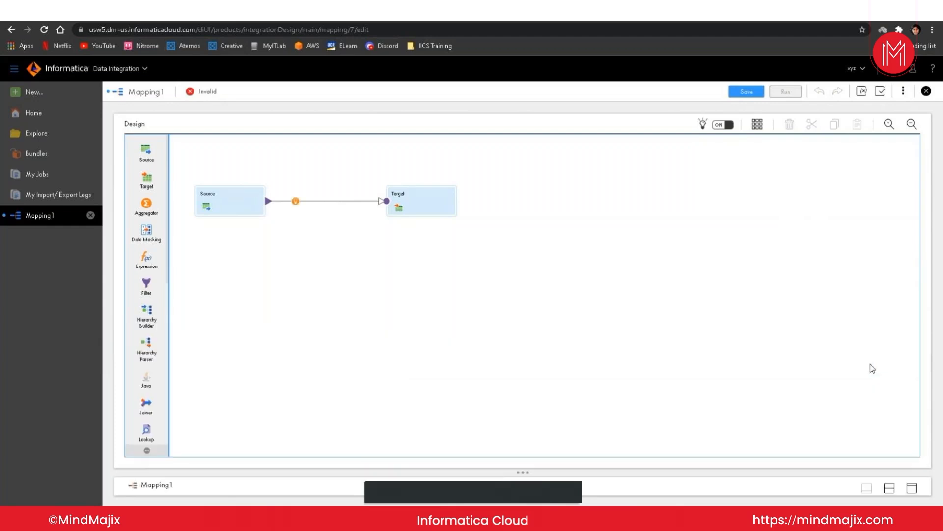
pyautogui.click(890, 489)
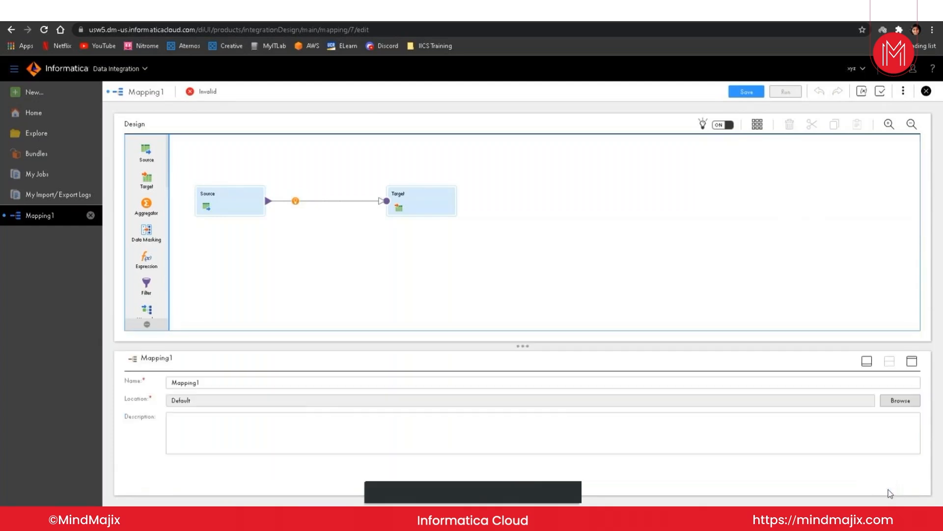
pyautogui.click(912, 365)
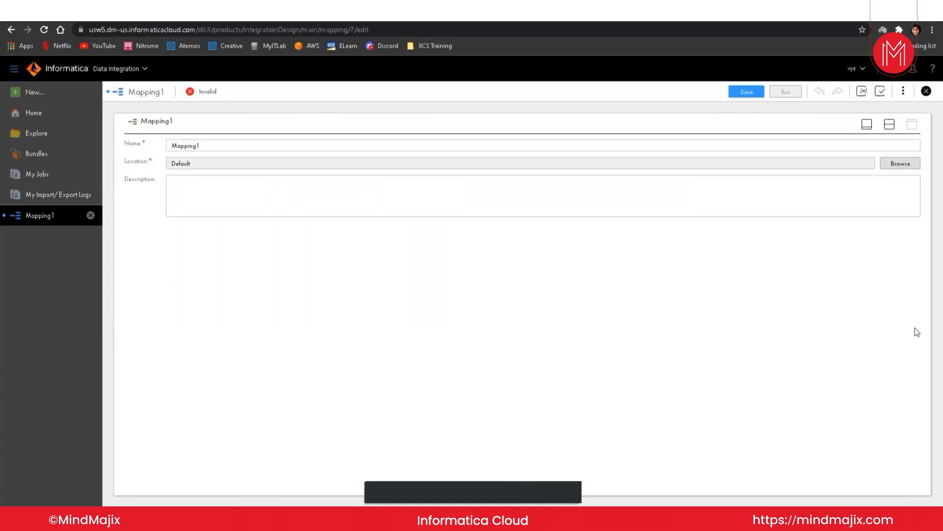
pyautogui.click(868, 126)
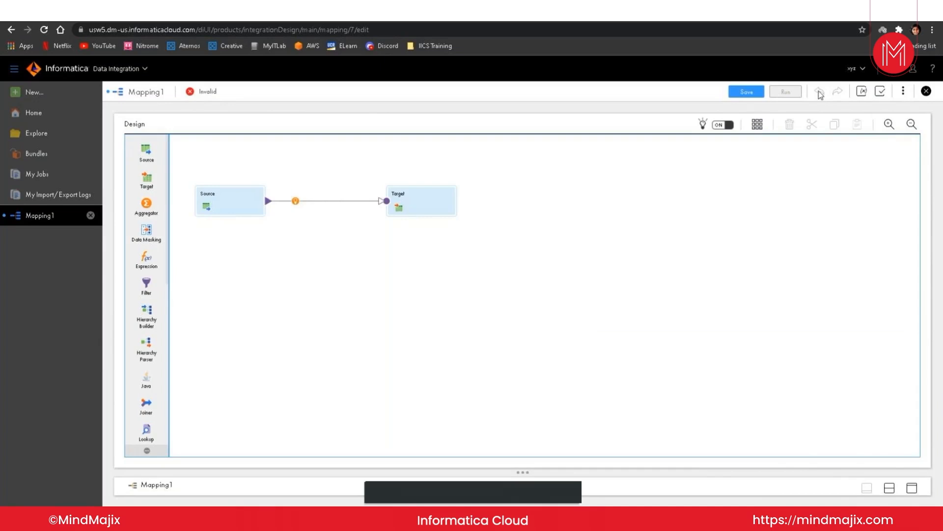
pyautogui.click(864, 93)
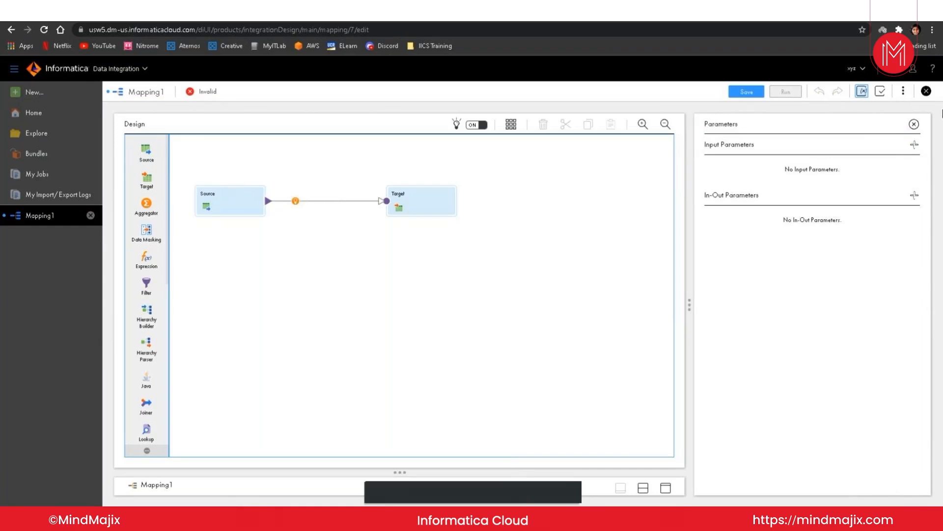
pyautogui.click(915, 125)
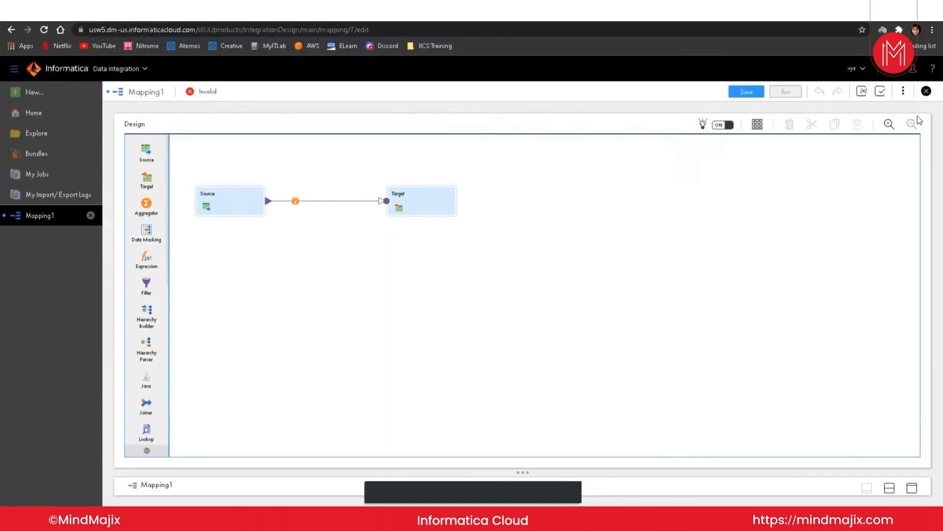
# Step: Review the Source and Target validation errors, then expand the Source's bottom Properties panel
pyautogui.click(881, 94)
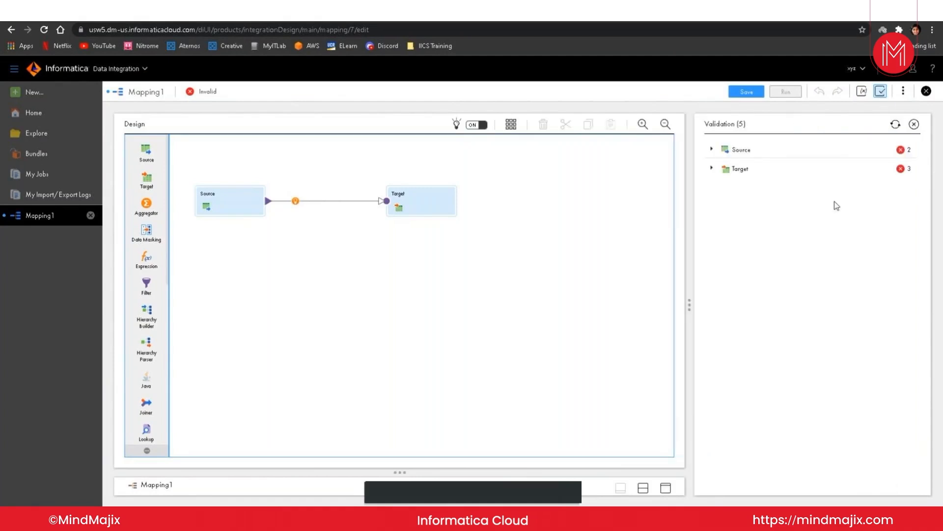
pyautogui.click(713, 150)
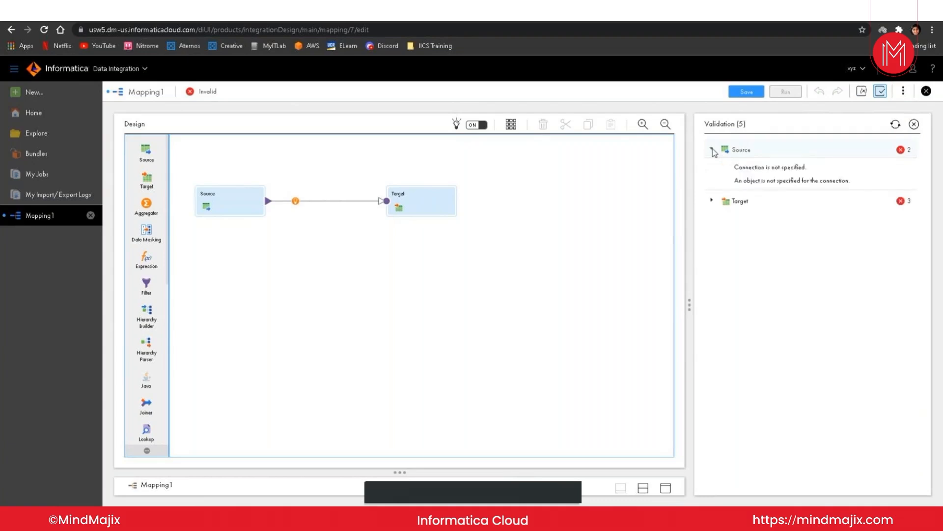
pyautogui.click(712, 201)
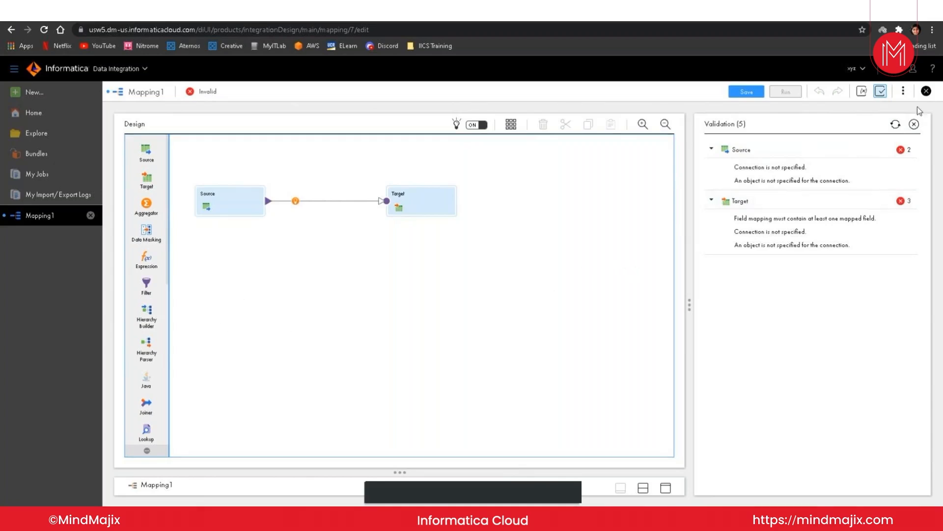
pyautogui.click(904, 91)
pyautogui.click(927, 93)
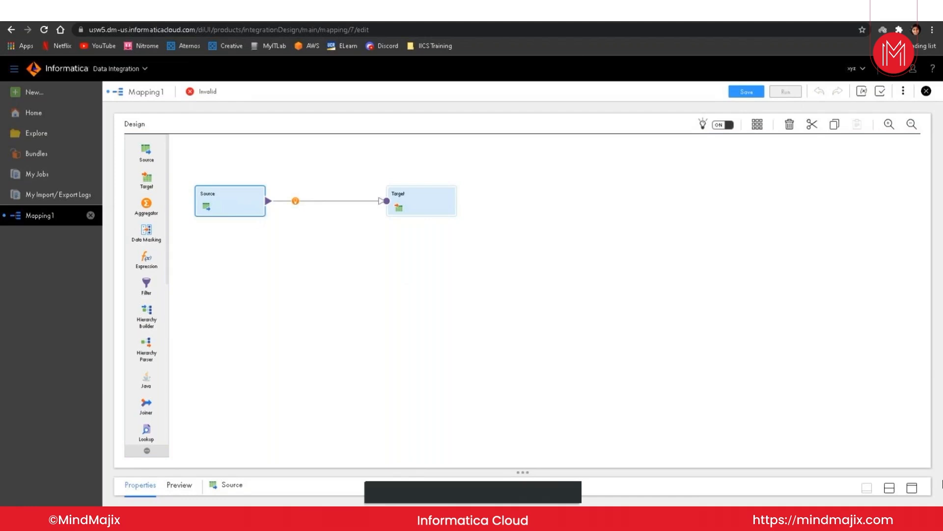
pyautogui.click(889, 487)
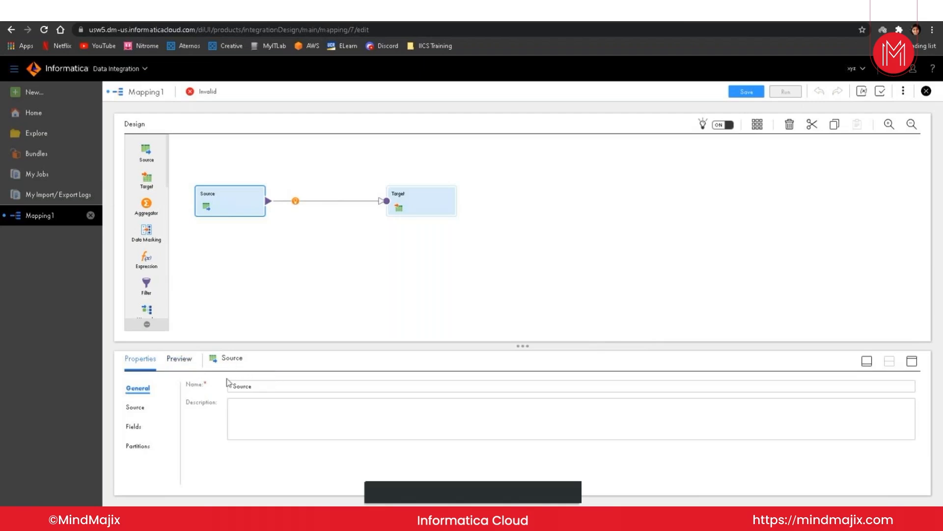
# Step: Show Mapping1's name, location and description by selecting the empty canvas
pyautogui.click(304, 267)
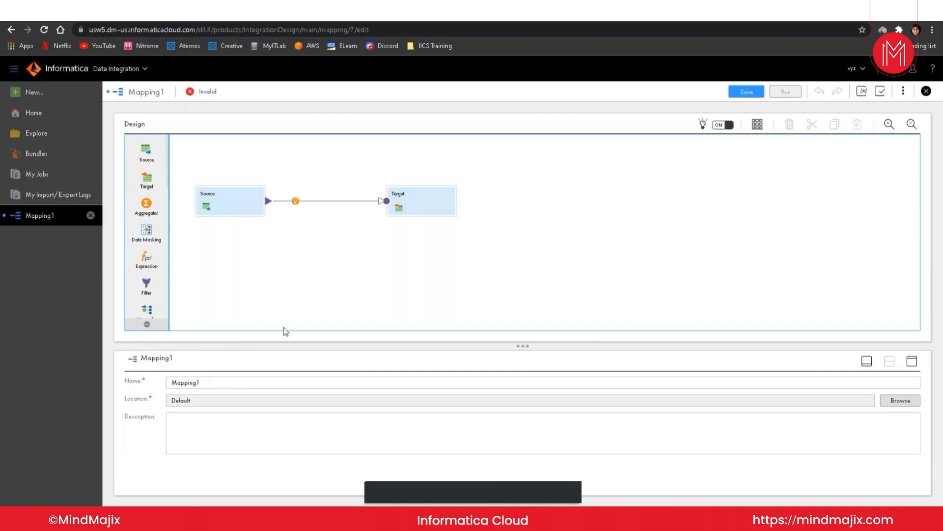
# Step: Begin renaming Mapping1 by adding an 'm_demp' prefix and lowercasing the M
pyautogui.click(225, 380)
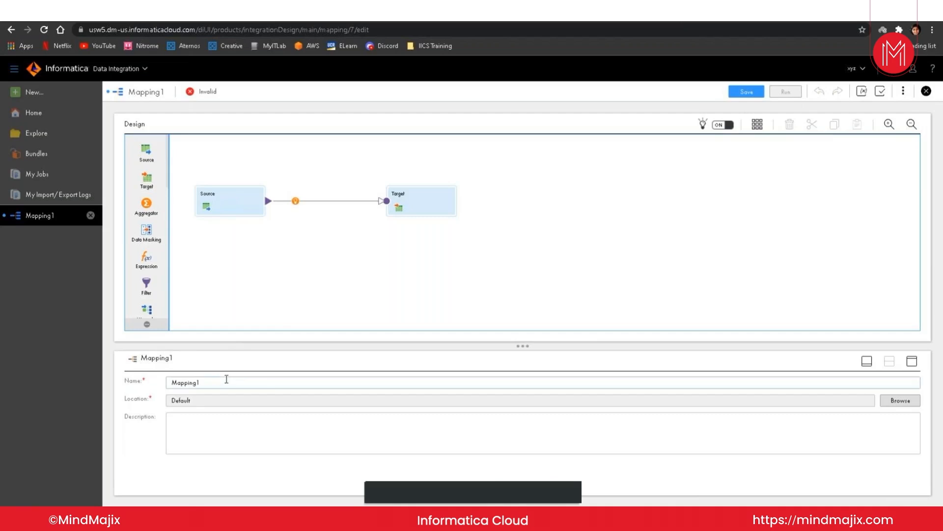
pyautogui.press('Left')
pyautogui.press('Left')
pyautogui.press('Left')
pyautogui.press('Left')
pyautogui.press('Left')
pyautogui.press('Left')
pyautogui.write('m_')
pyautogui.press('Right')
pyautogui.press('Left')
pyautogui.write('demp')
pyautogui.press('Delete')
pyautogui.write('m')
# Step: Fix the typo to 'demo' and add an underscore before 1, giving m_demomapping_1
pyautogui.press('Right')
pyautogui.press('Right')
pyautogui.press('Right')
pyautogui.press('Right')
pyautogui.press('Right')
pyautogui.press('Right')
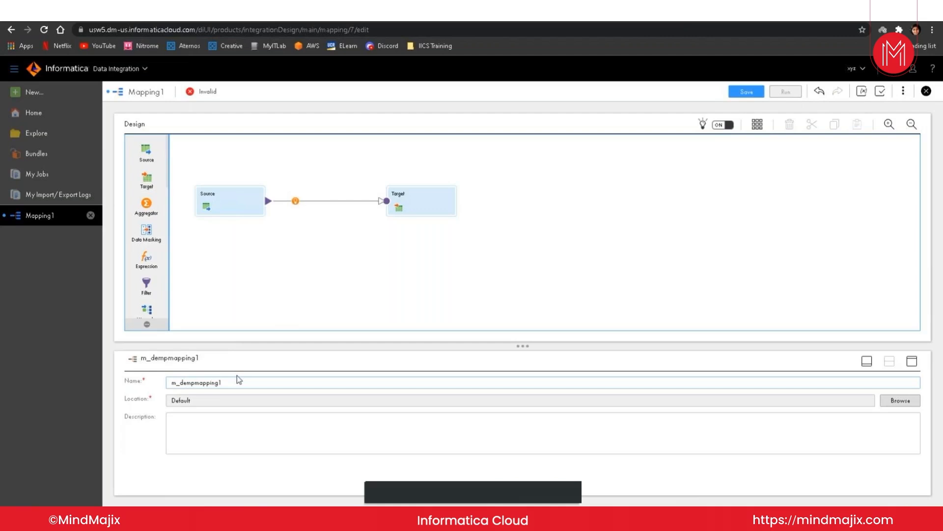
pyautogui.press('Left')
pyautogui.press('Left')
pyautogui.press('Left')
pyautogui.press('Left')
pyautogui.press('Left')
pyautogui.press('Left')
pyautogui.press('Left')
pyautogui.press('Left')
pyautogui.write('o')
pyautogui.press('Delete')
pyautogui.press('Right')
pyautogui.press('Right')
pyautogui.press('Right')
pyautogui.write('_')
# Step: Keep m_demomapping_1's location as the Default folder after browsing Add-On Bundles
pyautogui.click(240, 399)
pyautogui.click(900, 401)
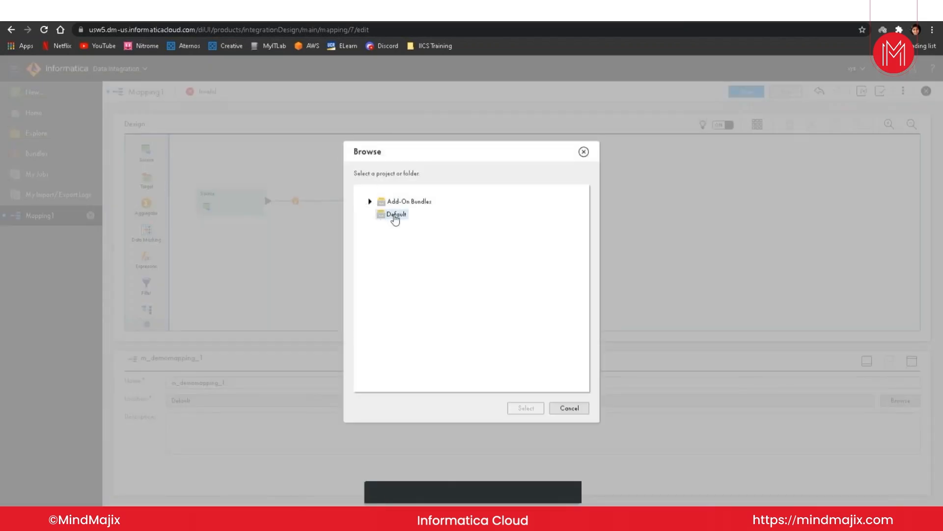
pyautogui.click(371, 201)
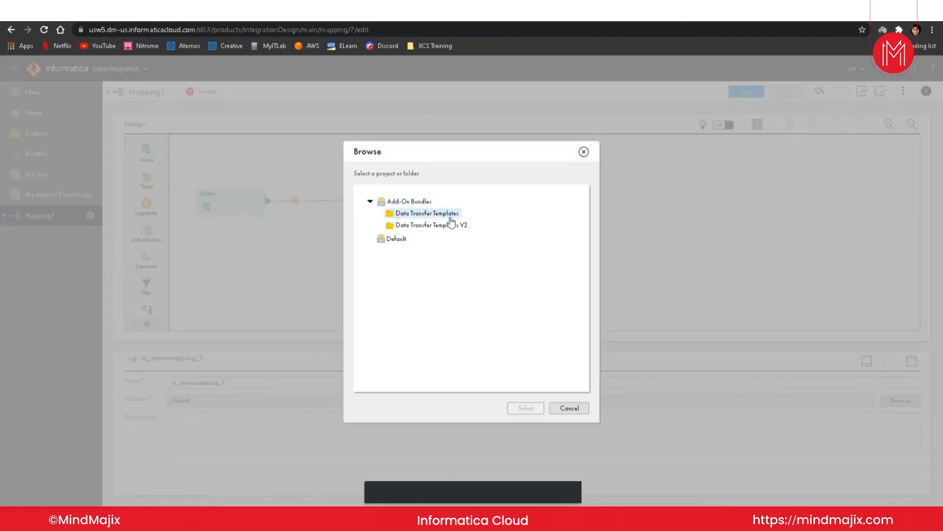
pyautogui.click(396, 240)
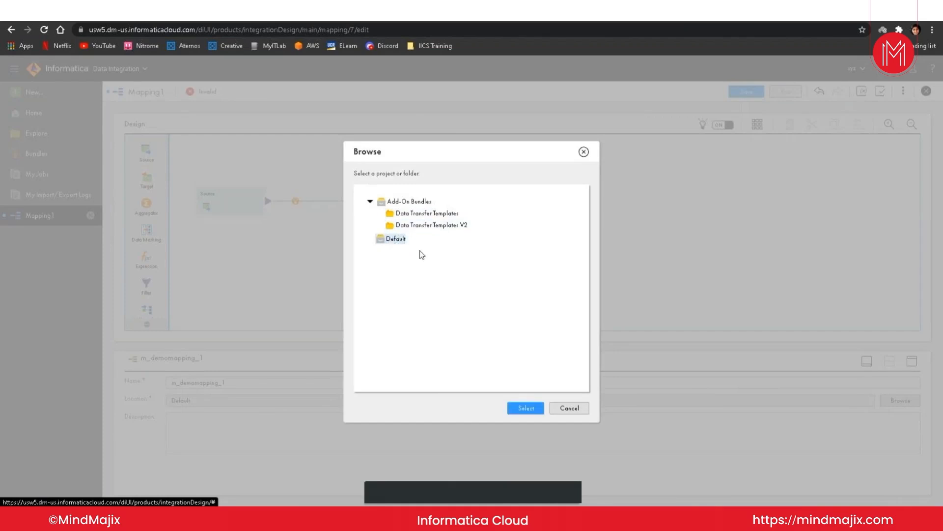
pyautogui.click(526, 408)
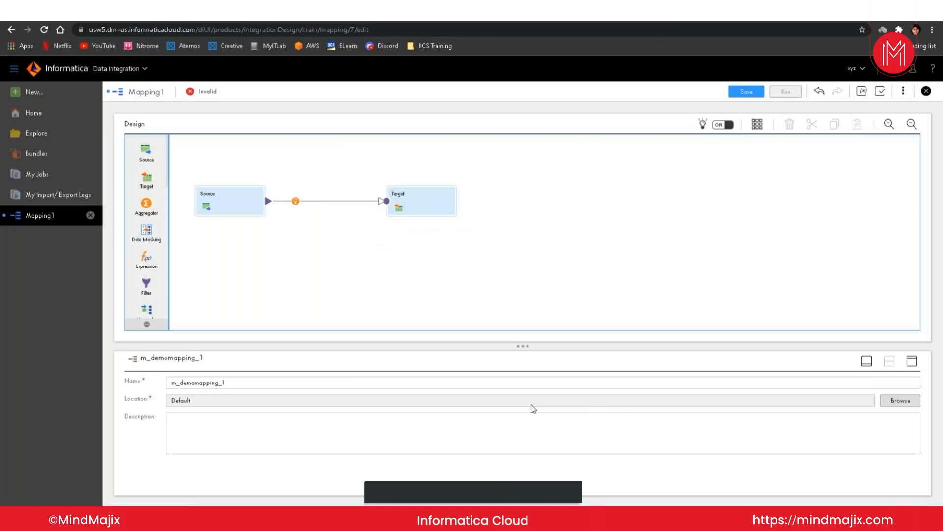
# Step: Leave the mapping description empty and show the Source transformation's properties
pyautogui.click(411, 426)
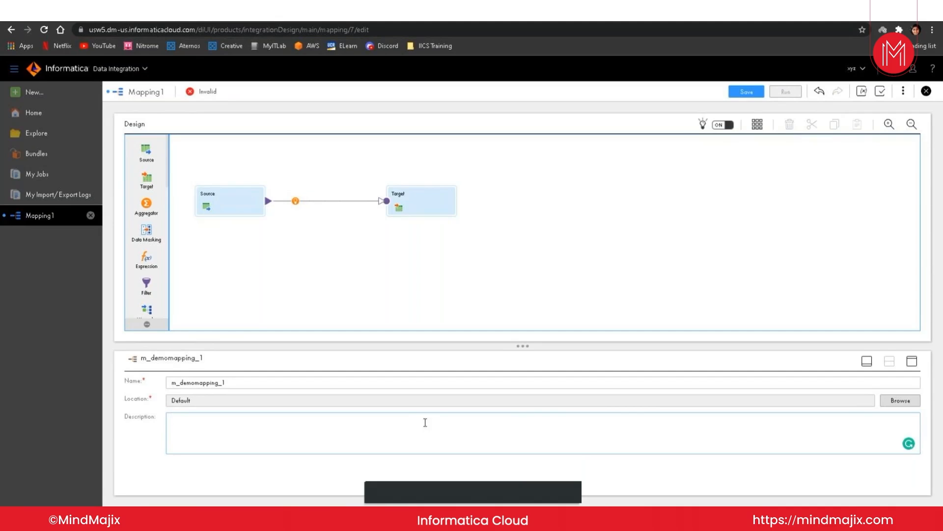
pyautogui.click(250, 205)
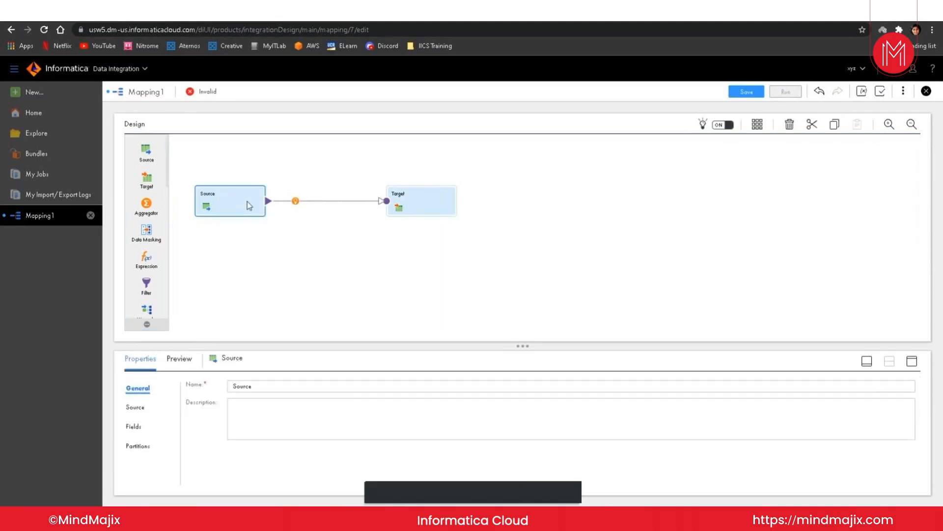
# Step: Rename the Source transformation to Src_orcl in its Name field
pyautogui.click(254, 387)
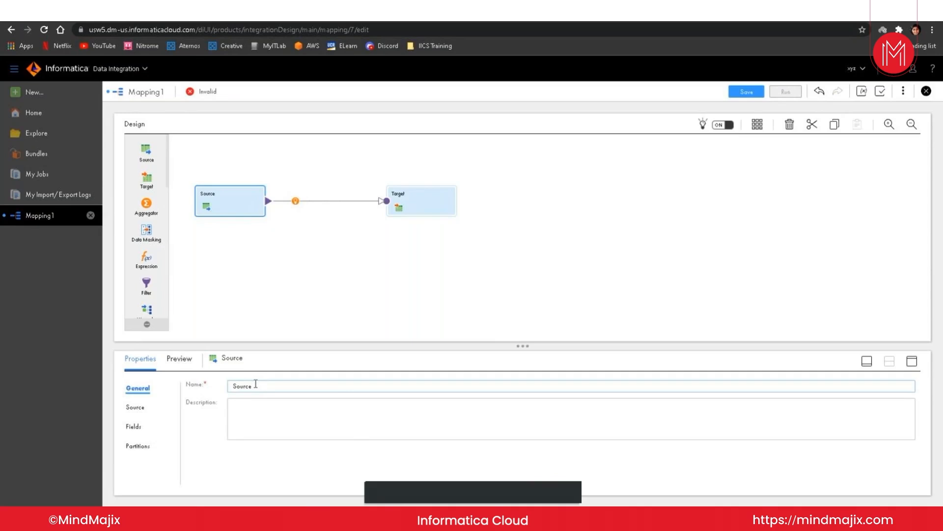
pyautogui.press('BackSpace')
pyautogui.press('BackSpace')
pyautogui.press('BackSpace')
pyautogui.press('BackSpace')
pyautogui.press('BackSpace')
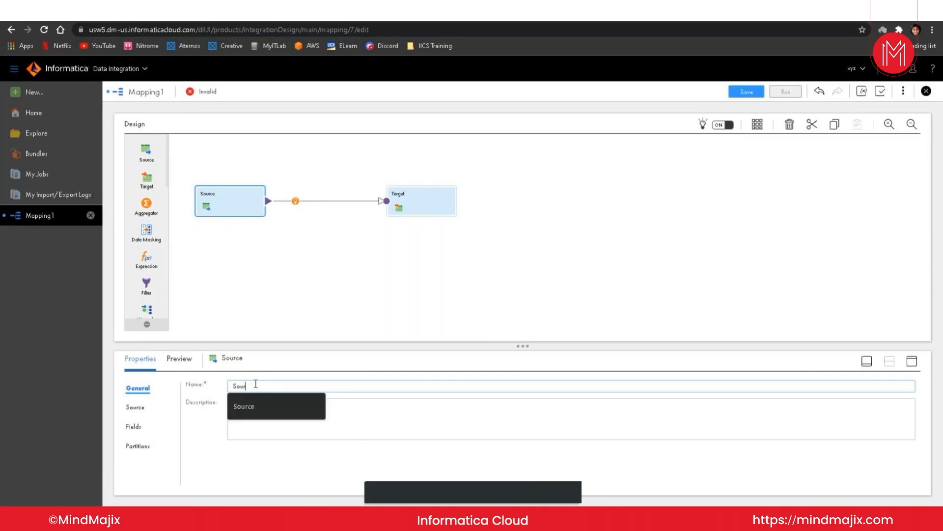
pyautogui.write('rc')
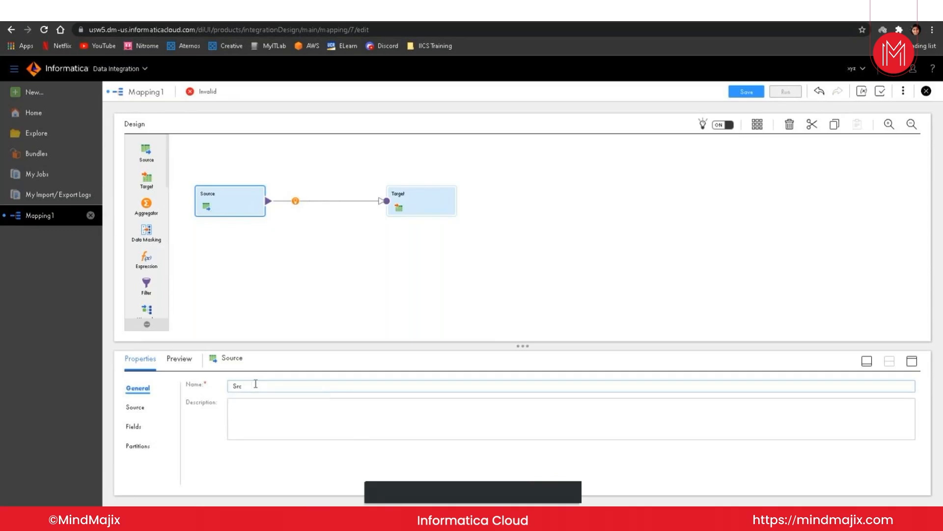
pyautogui.write('_orcl')
# Step: Set the Src_orcl source connection to orcl_cloud (Oracle), then bring up the New Connection form
pyautogui.click(135, 407)
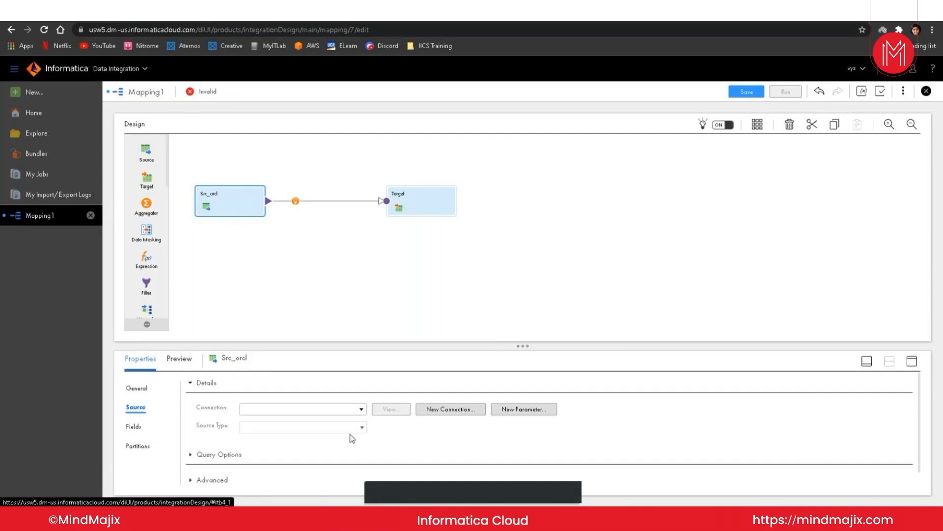
pyautogui.scroll(-1, 361, 436)
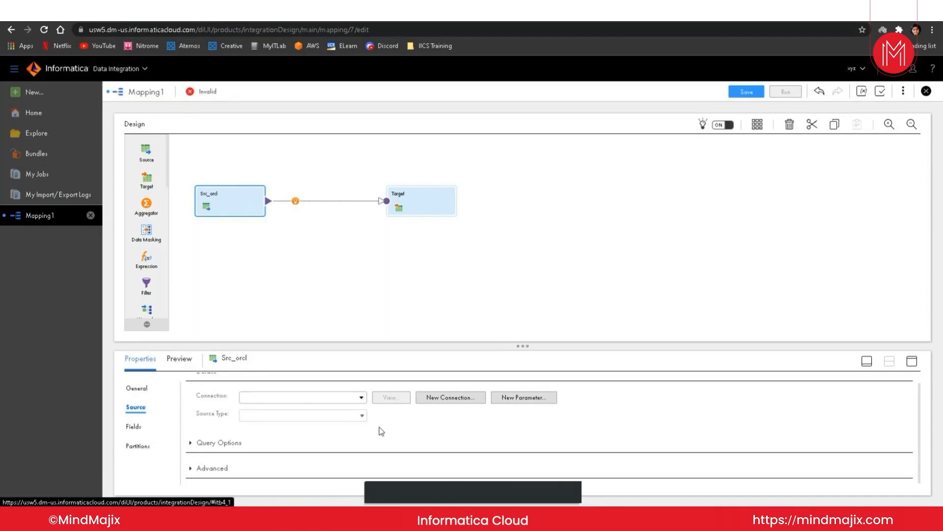
pyautogui.scroll(1, 380, 429)
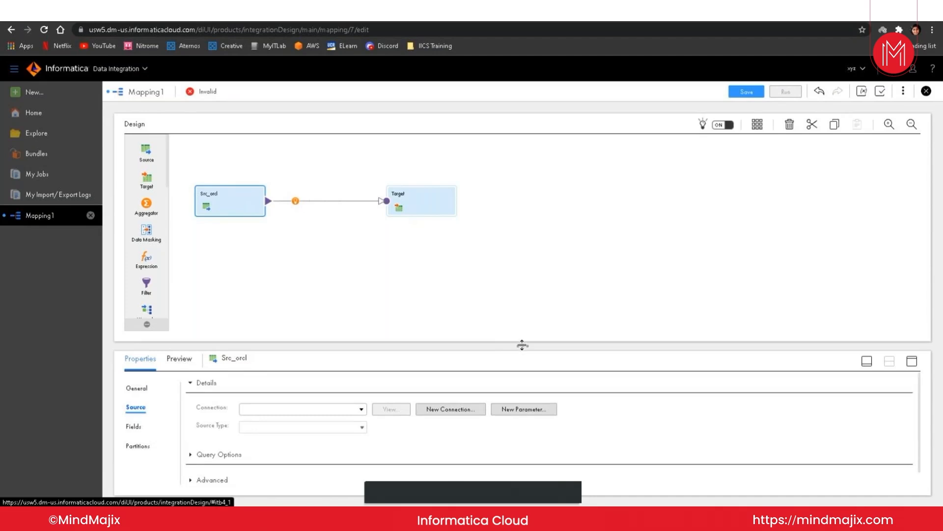
pyautogui.moveTo(522, 340); pyautogui.dragTo(523, 306)
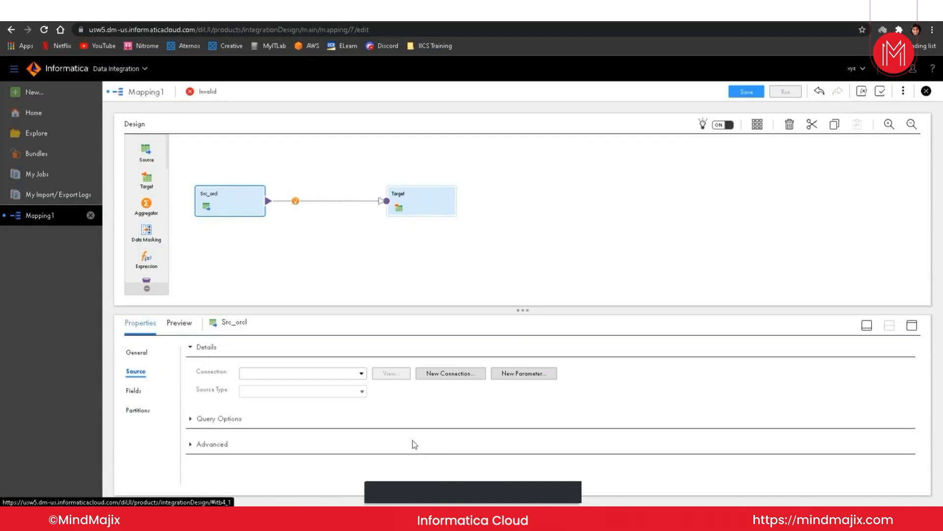
pyautogui.click(363, 375)
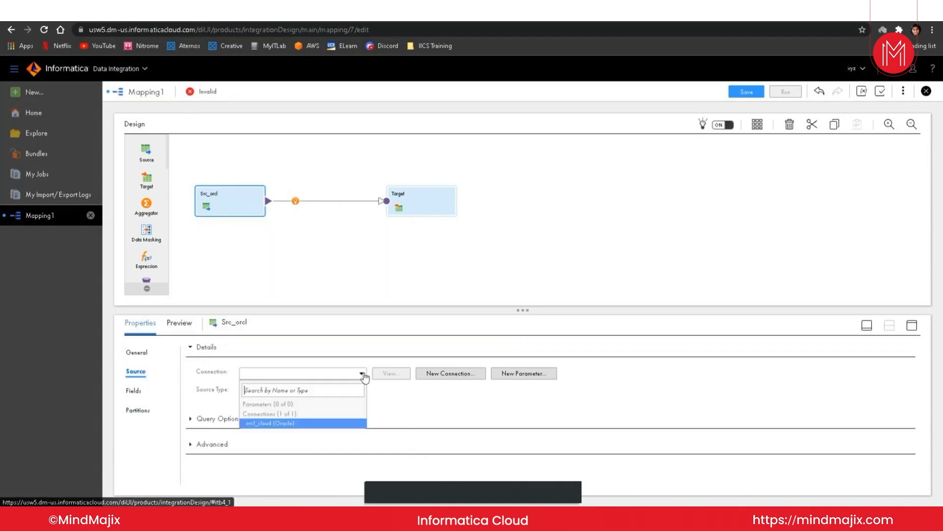
pyautogui.click(299, 423)
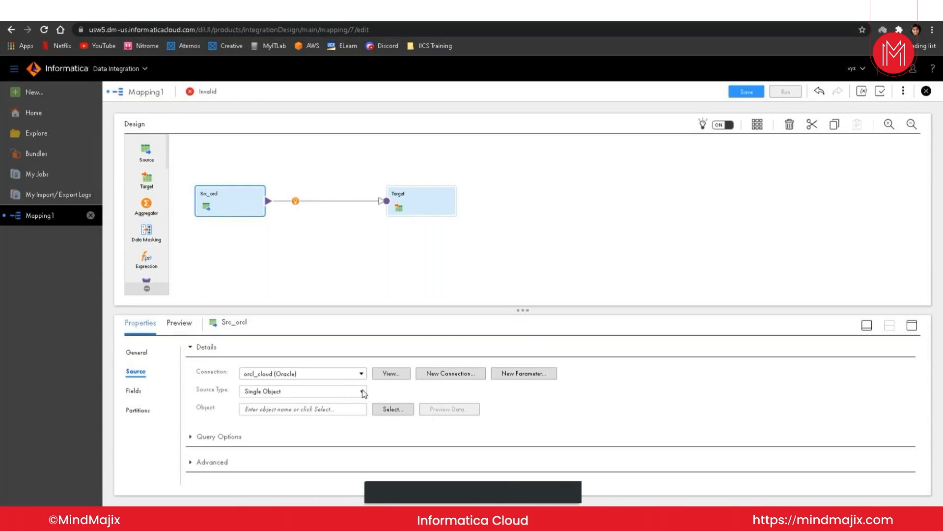
pyautogui.click(431, 375)
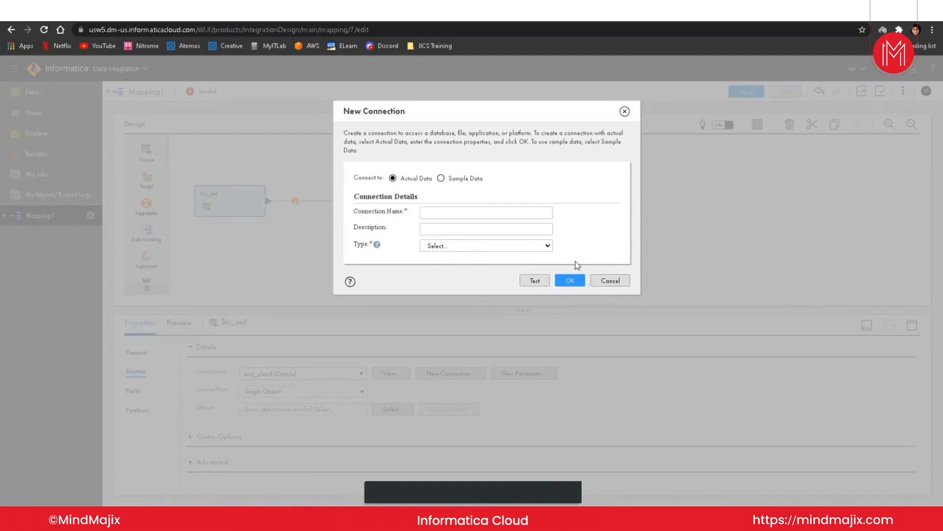
# Step: Cancel the New Connection and New Input Parameter dialogs without creating either
pyautogui.click(550, 248)
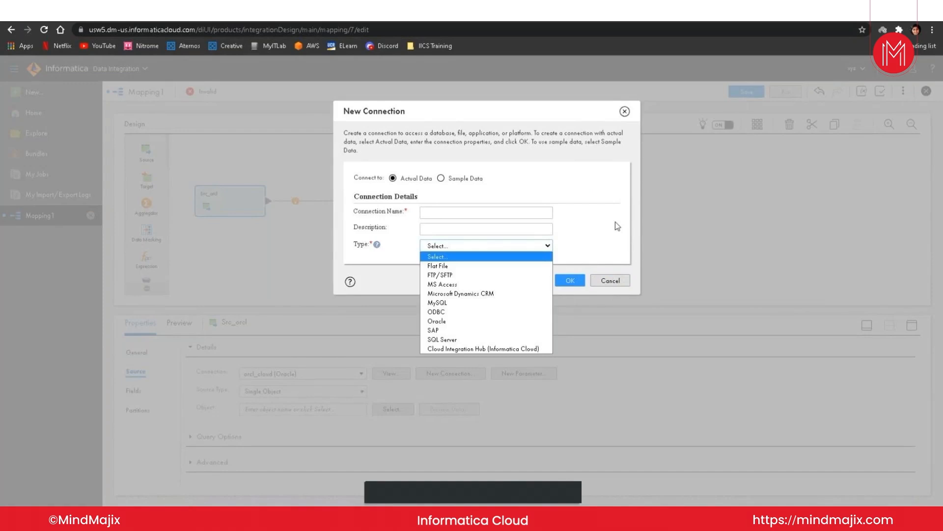
pyautogui.click(610, 279)
pyautogui.click(611, 280)
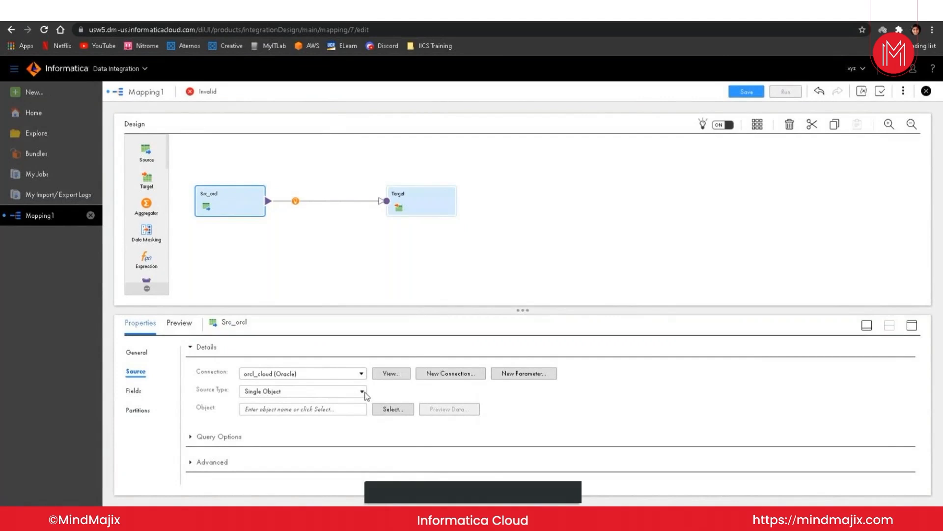
pyautogui.click(500, 374)
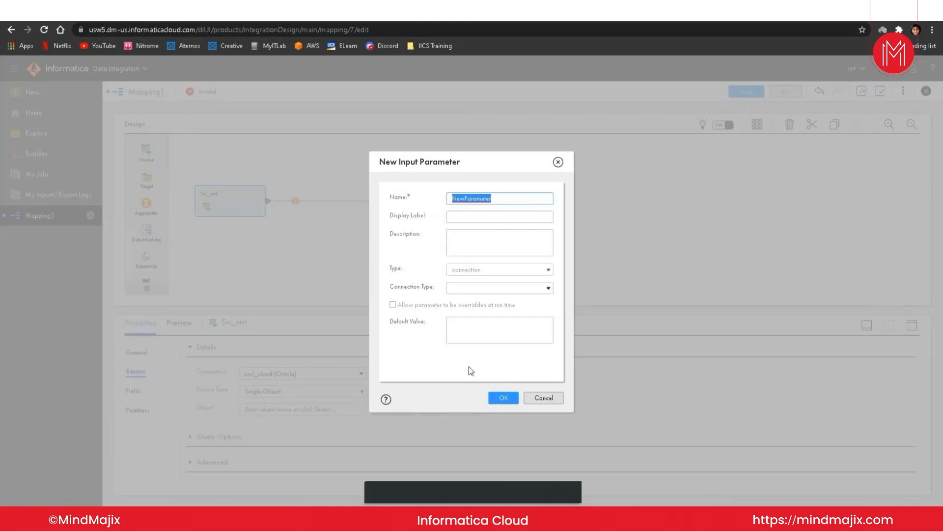
pyautogui.click(560, 162)
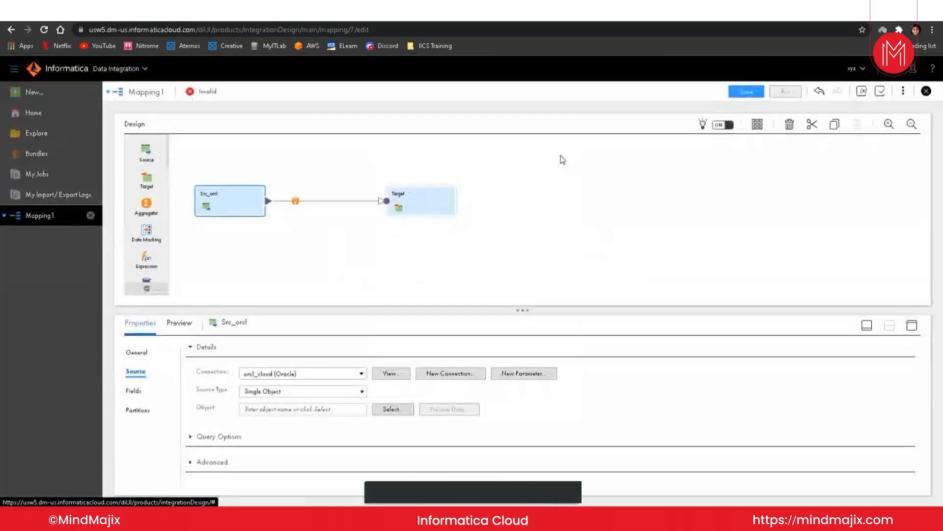
pyautogui.click(363, 393)
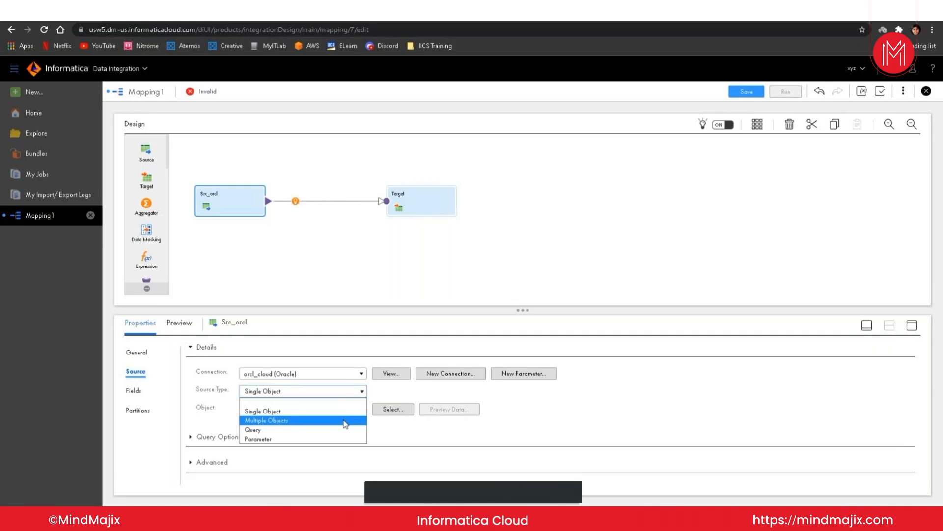
pyautogui.click(323, 411)
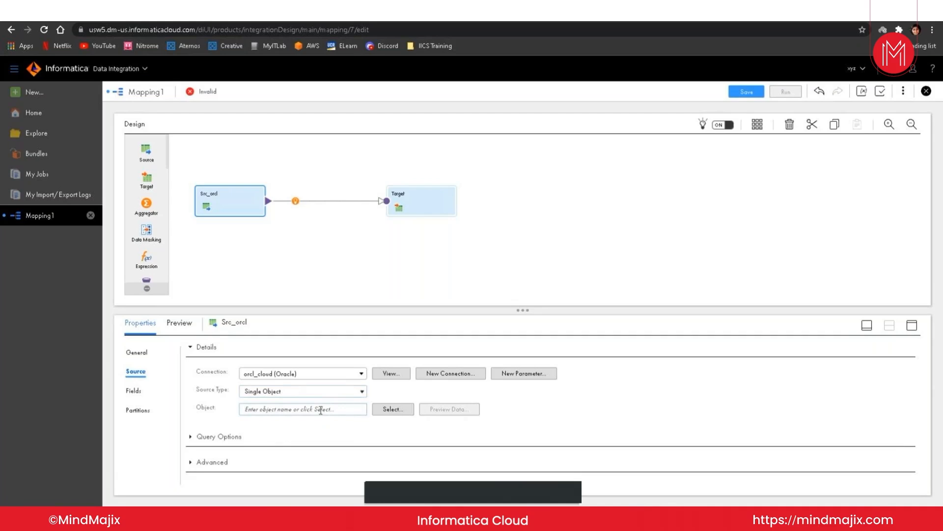
# Step: Search objects for 'customer' and select the CUSTOMERS table as Src_orcl's source object
pyautogui.click(383, 409)
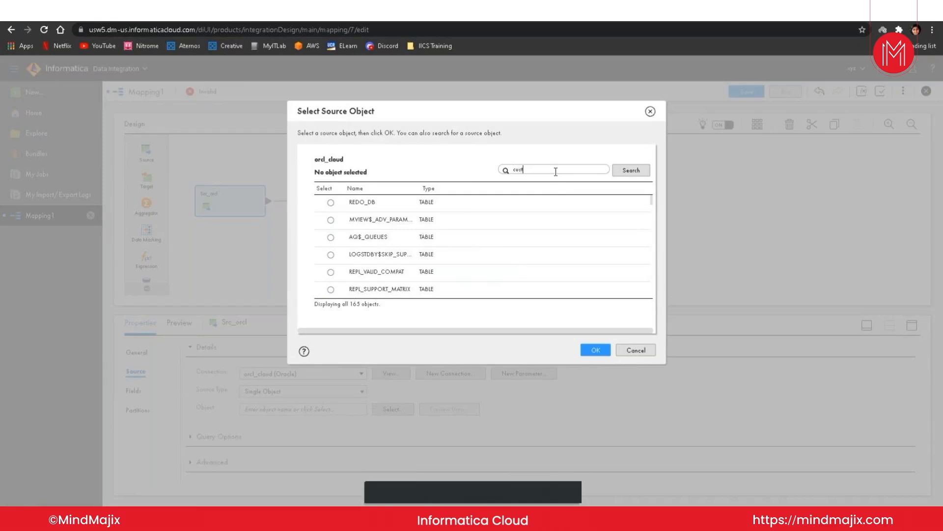
pyautogui.write('omer')
pyautogui.press('Return')
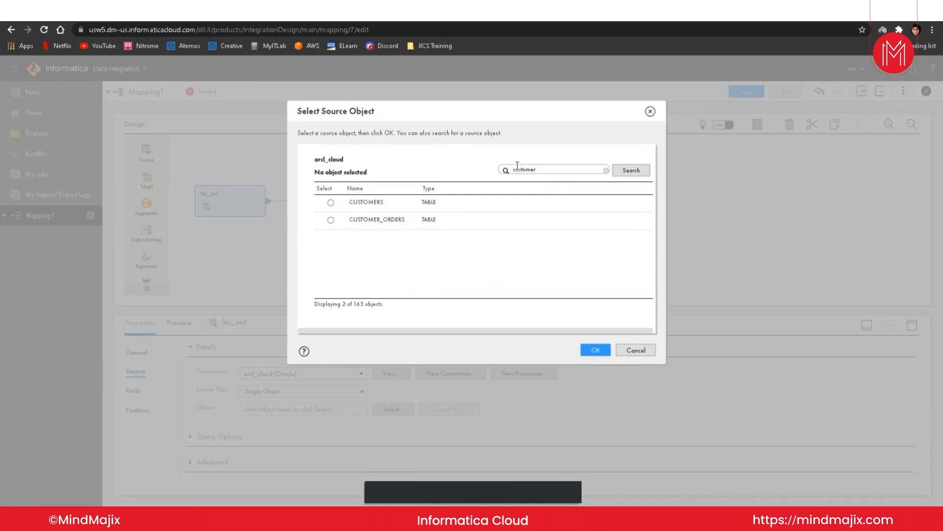
pyautogui.click(334, 203)
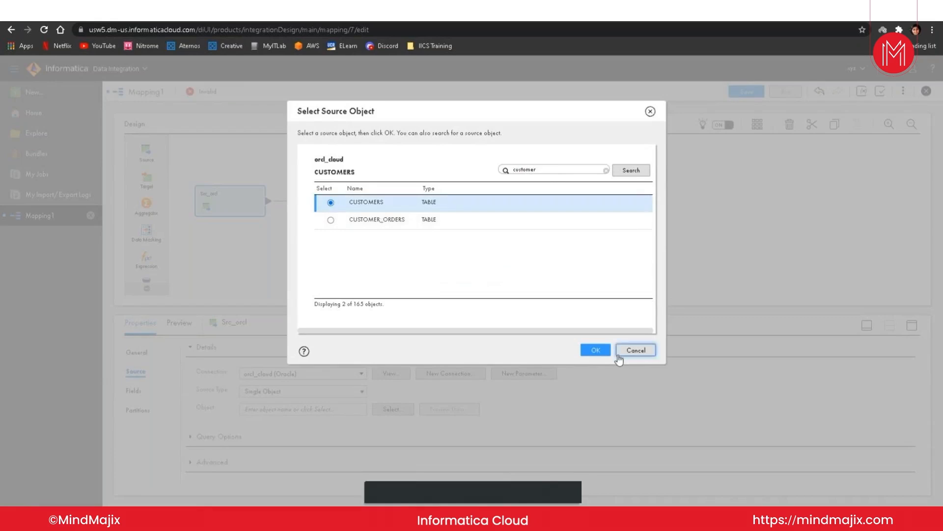
pyautogui.click(592, 351)
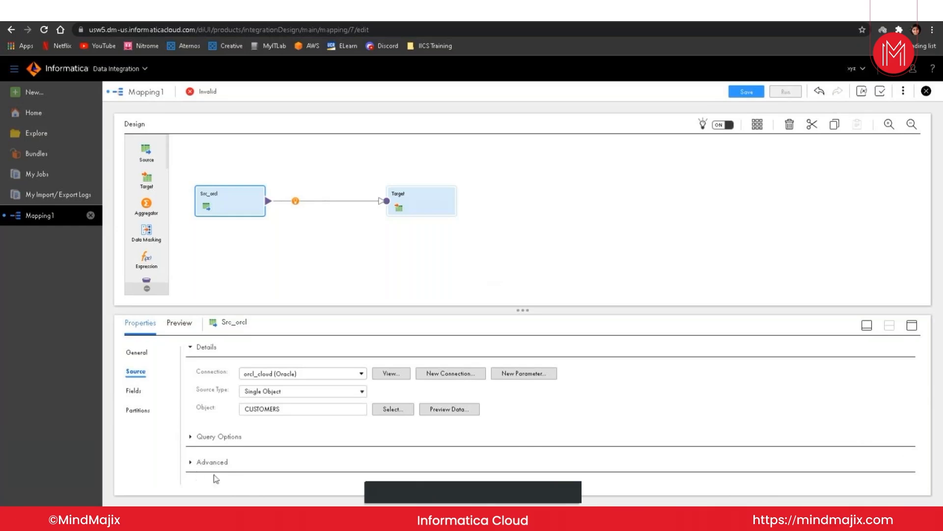
pyautogui.click(449, 407)
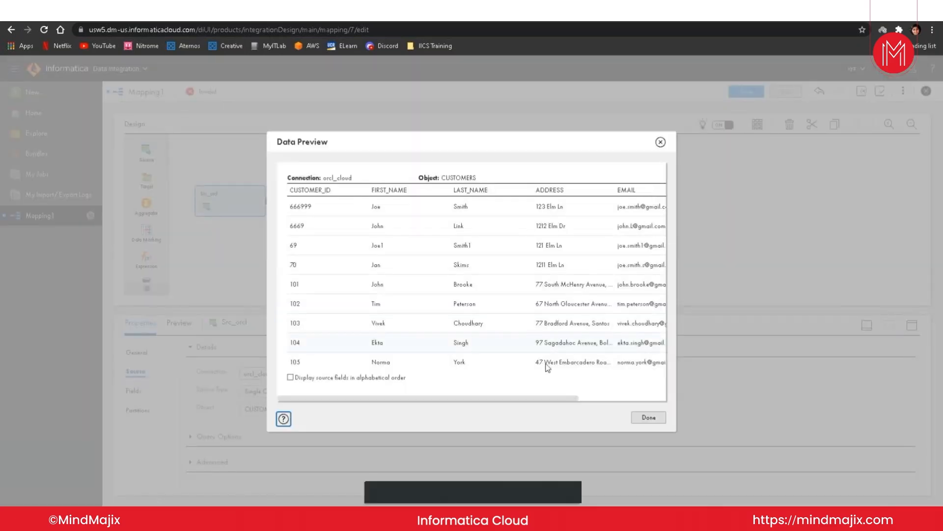
pyautogui.click(649, 417)
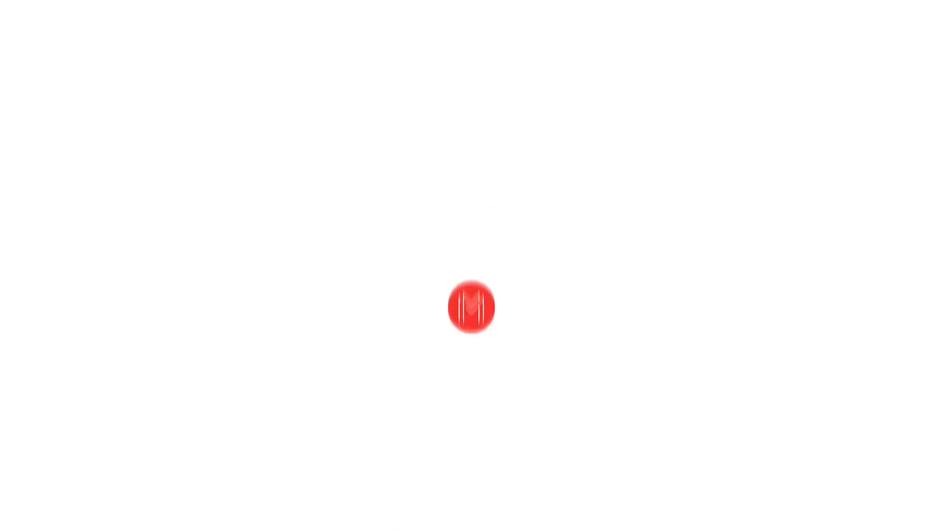